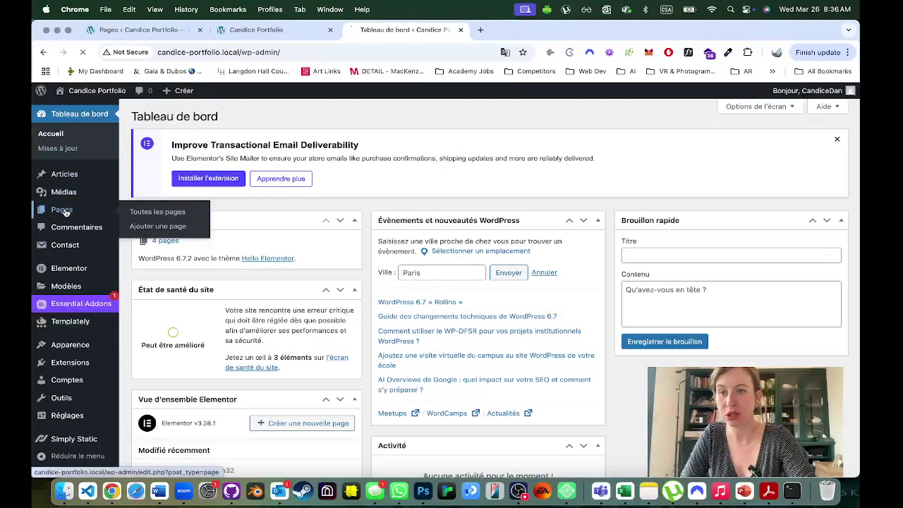
- Open the Accueil page in the Elementor editor and look over its full desktop layout with the side panel collapsed
{"action": "left_click", "coordinate": [63, 210]}
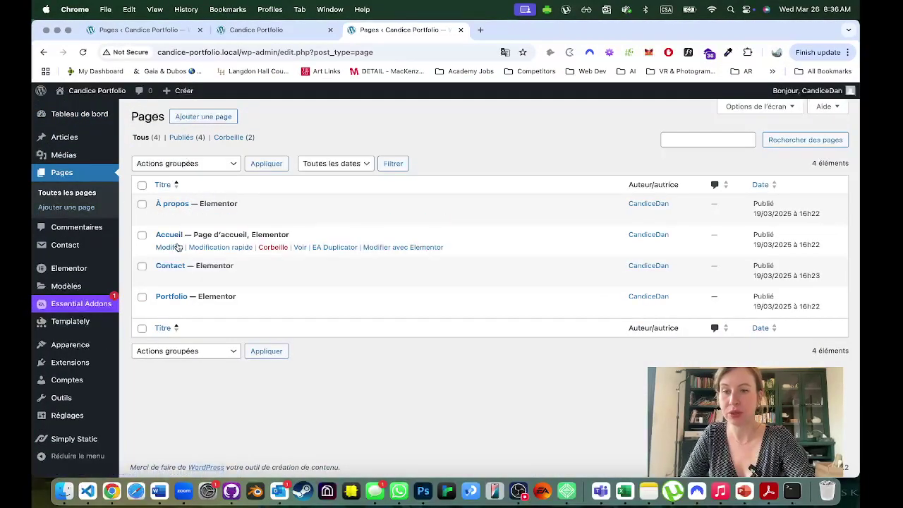
{"action": "left_click", "coordinate": [414, 247]}
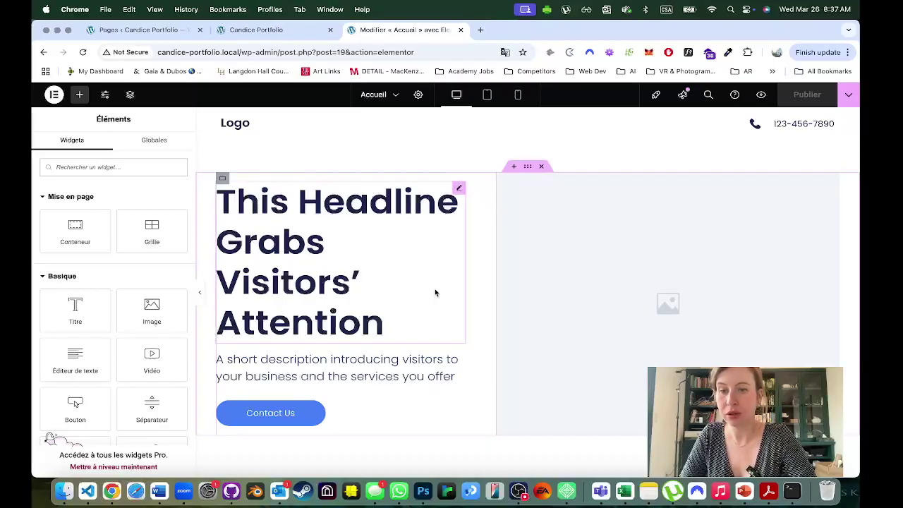
{"action": "left_click", "coordinate": [199, 293]}
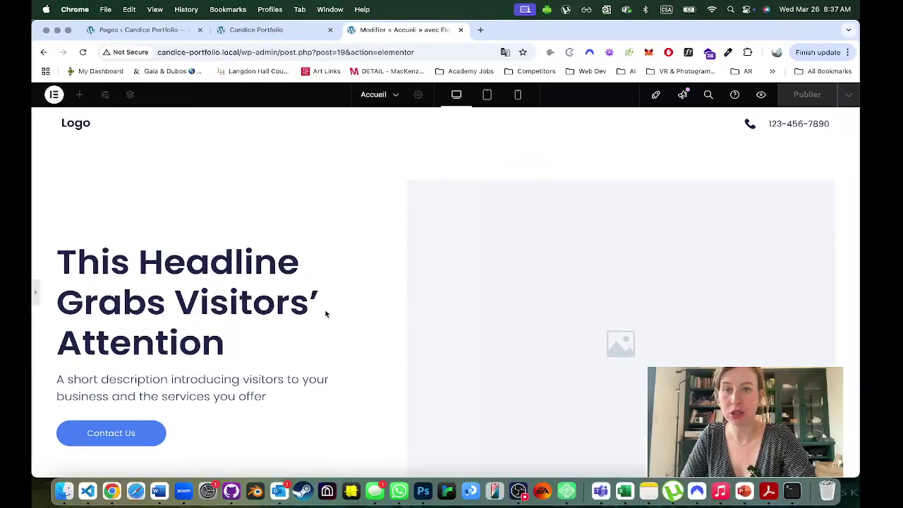
{"action": "scroll", "coordinate": [324, 311], "scroll_direction": "down", "scroll_amount": 20}
{"action": "scroll", "coordinate": [324, 309], "scroll_direction": "up", "scroll_amount": 20}
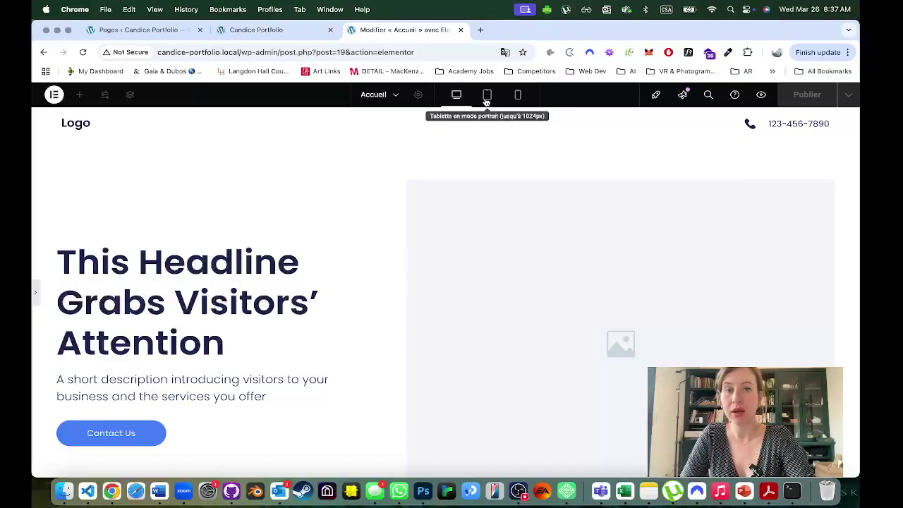
- Examine how the Accueil page's sections, from the header to the footer, are laid out in the tablet portrait preview
{"action": "left_click", "coordinate": [488, 96]}
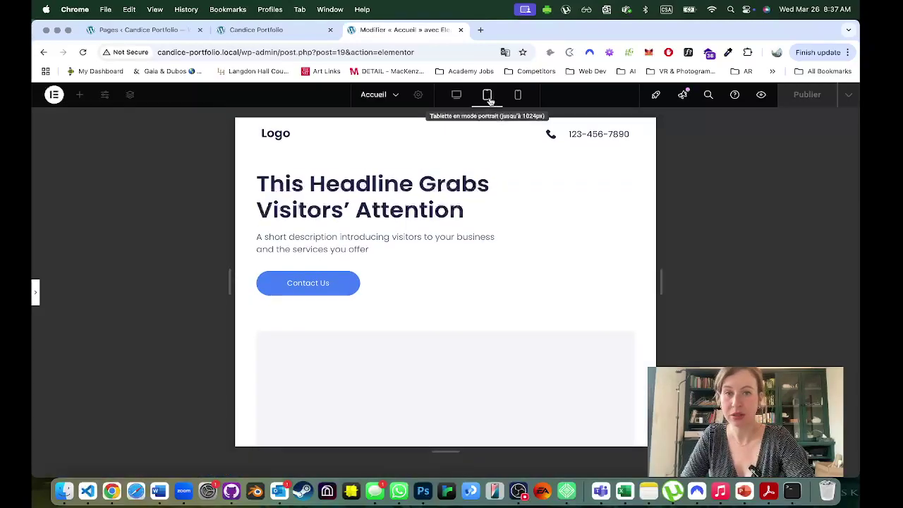
{"action": "scroll", "coordinate": [567, 273], "scroll_direction": "down", "scroll_amount": 10}
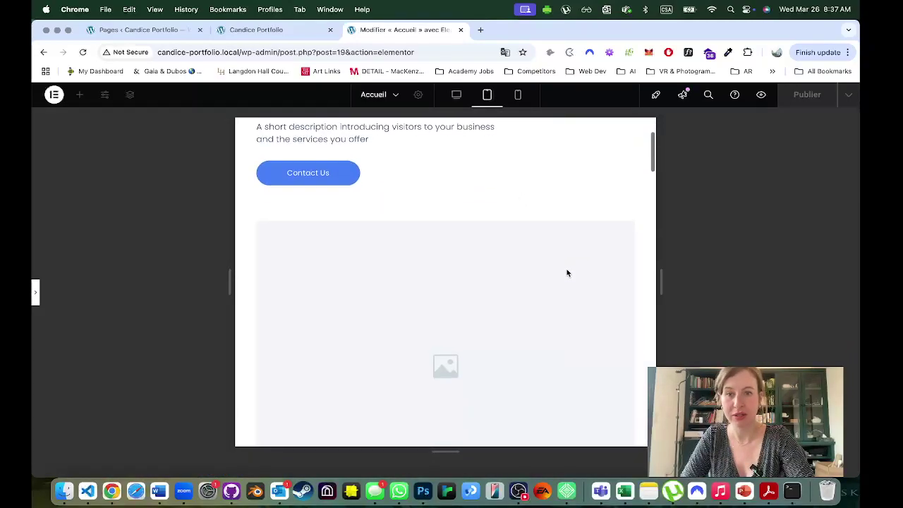
{"action": "scroll", "coordinate": [550, 265], "scroll_direction": "up", "scroll_amount": 10}
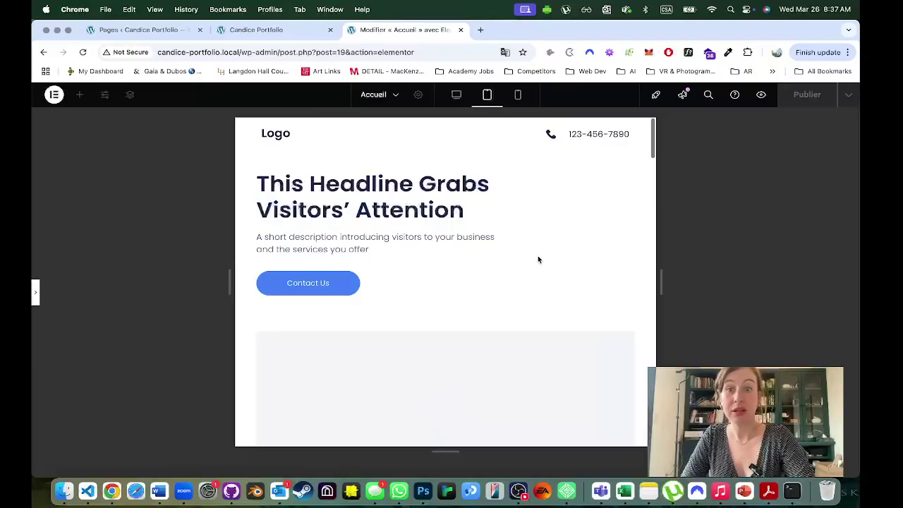
{"action": "left_click", "coordinate": [36, 290]}
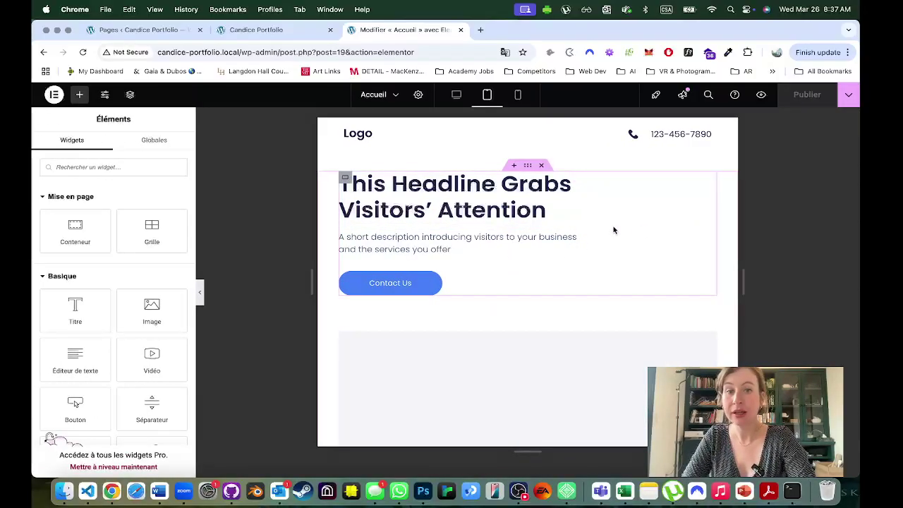
{"action": "scroll", "coordinate": [592, 267], "scroll_direction": "down", "scroll_amount": 1}
{"action": "scroll", "coordinate": [591, 267], "scroll_direction": "down", "scroll_amount": 10}
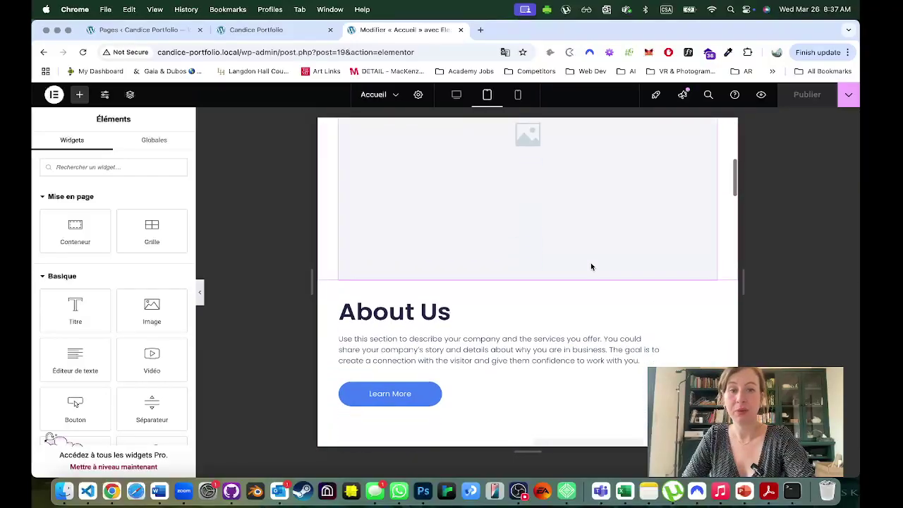
{"action": "scroll", "coordinate": [591, 267], "scroll_direction": "down", "scroll_amount": 8}
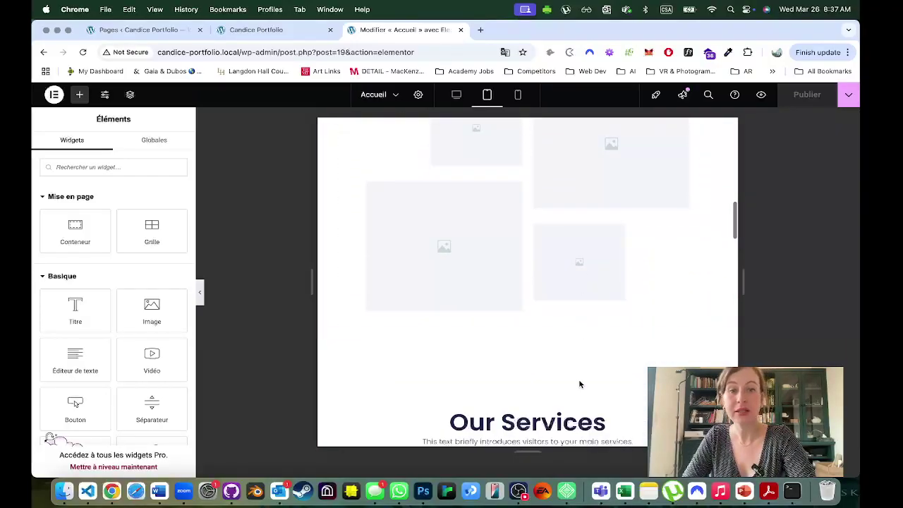
{"action": "scroll", "coordinate": [602, 375], "scroll_direction": "down", "scroll_amount": 1}
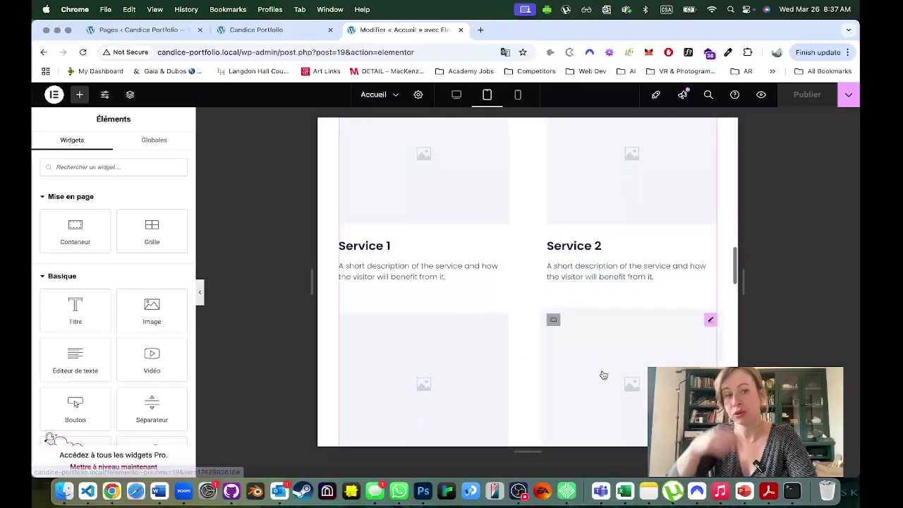
{"action": "scroll", "coordinate": [602, 375], "scroll_direction": "down", "scroll_amount": 1}
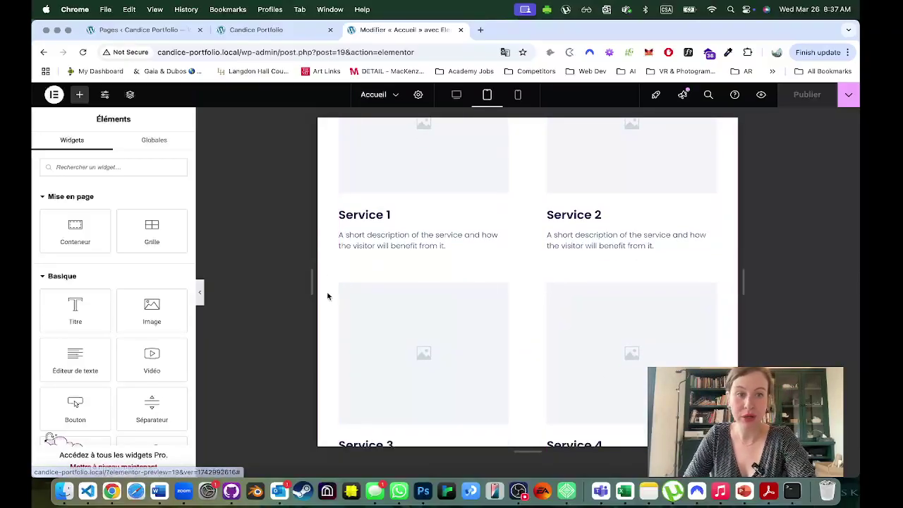
{"action": "scroll", "coordinate": [472, 331], "scroll_direction": "down", "scroll_amount": 6}
{"action": "scroll", "coordinate": [475, 318], "scroll_direction": "down", "scroll_amount": 12}
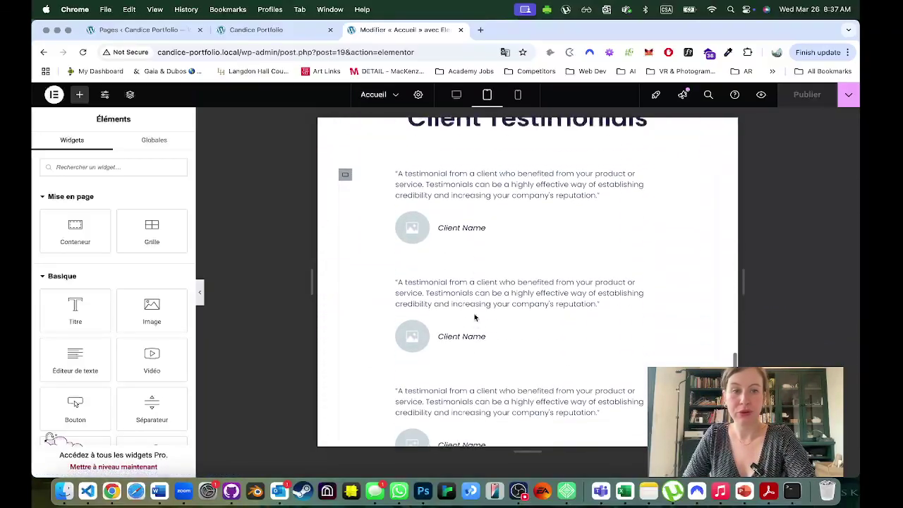
{"action": "scroll", "coordinate": [475, 318], "scroll_direction": "down", "scroll_amount": 2}
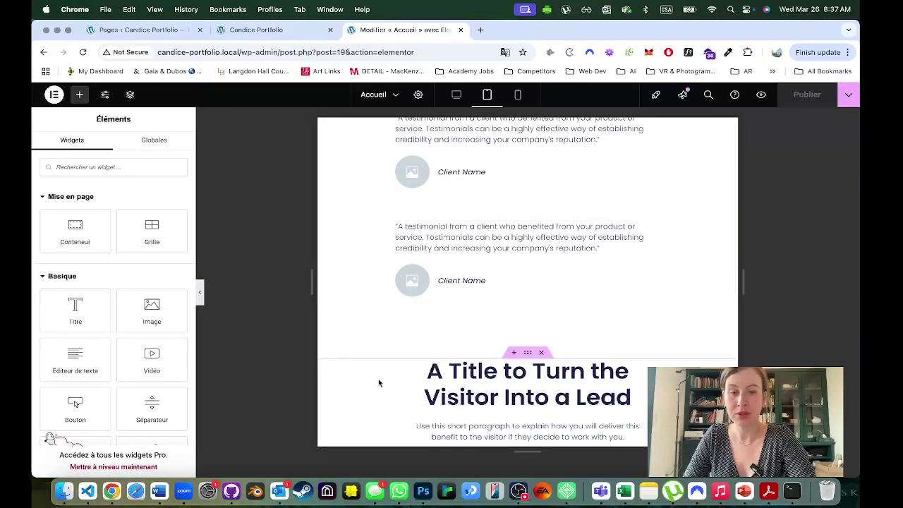
{"action": "scroll", "coordinate": [379, 379], "scroll_direction": "down", "scroll_amount": 10}
{"action": "scroll", "coordinate": [391, 210], "scroll_direction": "up", "scroll_amount": 20}
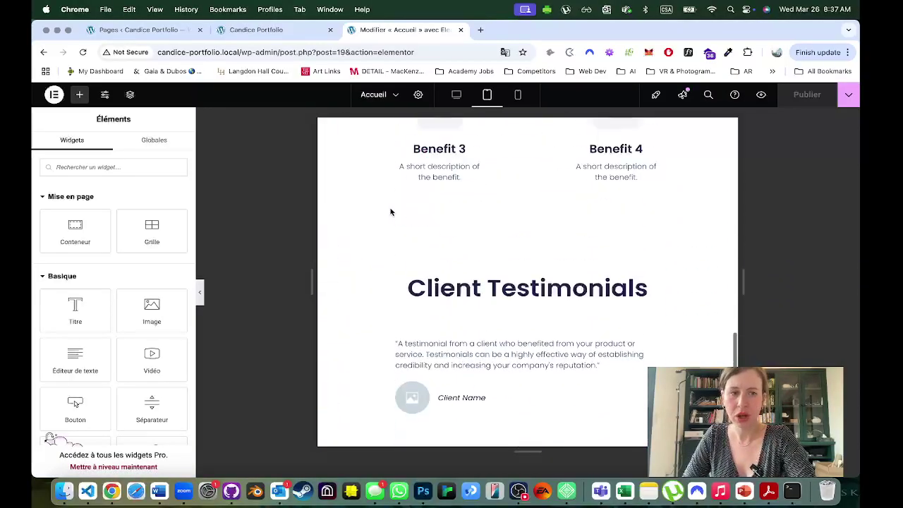
{"action": "scroll", "coordinate": [391, 212], "scroll_direction": "up", "scroll_amount": 8}
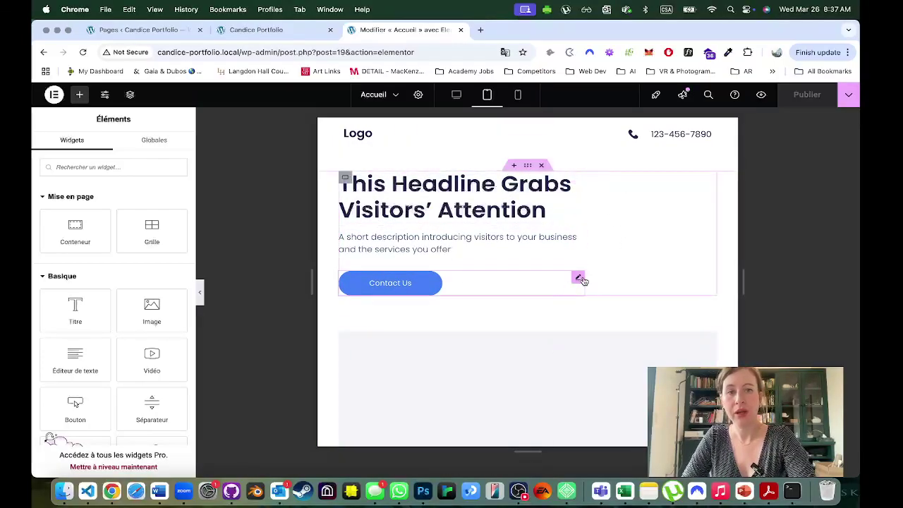
{"action": "scroll", "coordinate": [651, 240], "scroll_direction": "down", "scroll_amount": 3}
{"action": "scroll", "coordinate": [649, 240], "scroll_direction": "up", "scroll_amount": 5}
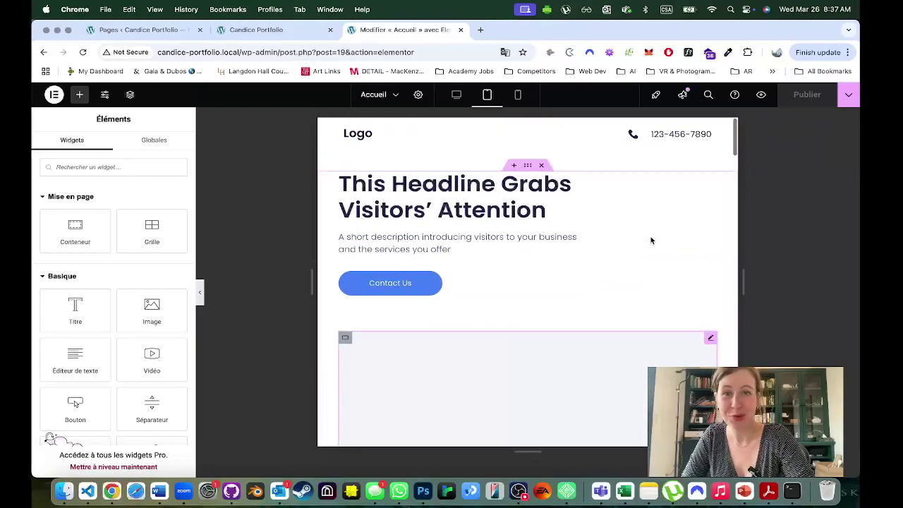
- Examine how the page's sections stack from header to footer in the mobile portrait preview
{"action": "left_click", "coordinate": [518, 98]}
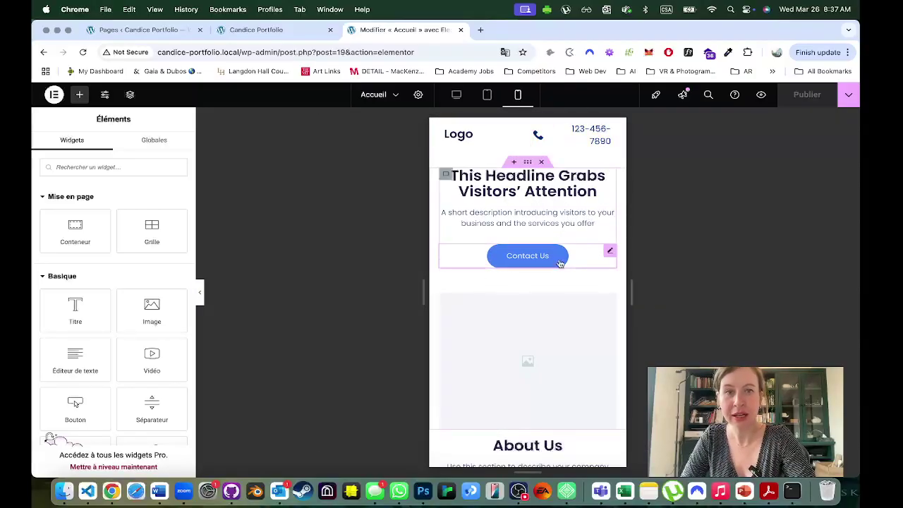
{"action": "scroll", "coordinate": [567, 369], "scroll_direction": "down", "scroll_amount": 10}
{"action": "scroll", "coordinate": [568, 369], "scroll_direction": "down", "scroll_amount": 12}
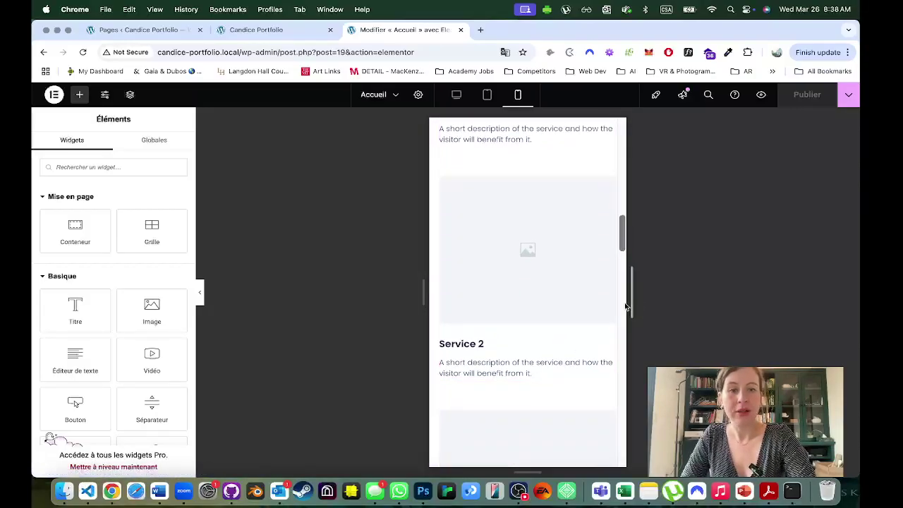
{"action": "scroll", "coordinate": [548, 329], "scroll_direction": "down", "scroll_amount": 8}
{"action": "scroll", "coordinate": [548, 331], "scroll_direction": "down", "scroll_amount": 20}
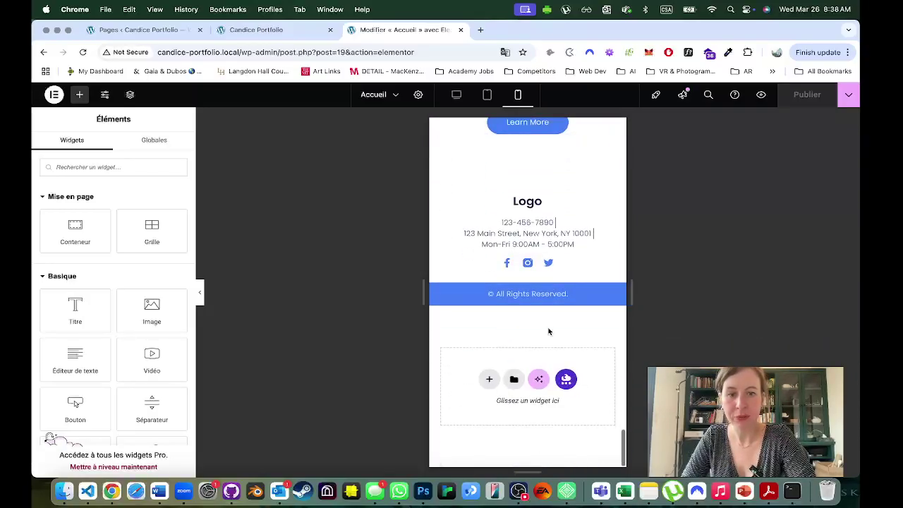
{"action": "scroll", "coordinate": [549, 331], "scroll_direction": "up", "scroll_amount": 20}
{"action": "scroll", "coordinate": [549, 331], "scroll_direction": "up", "scroll_amount": 10}
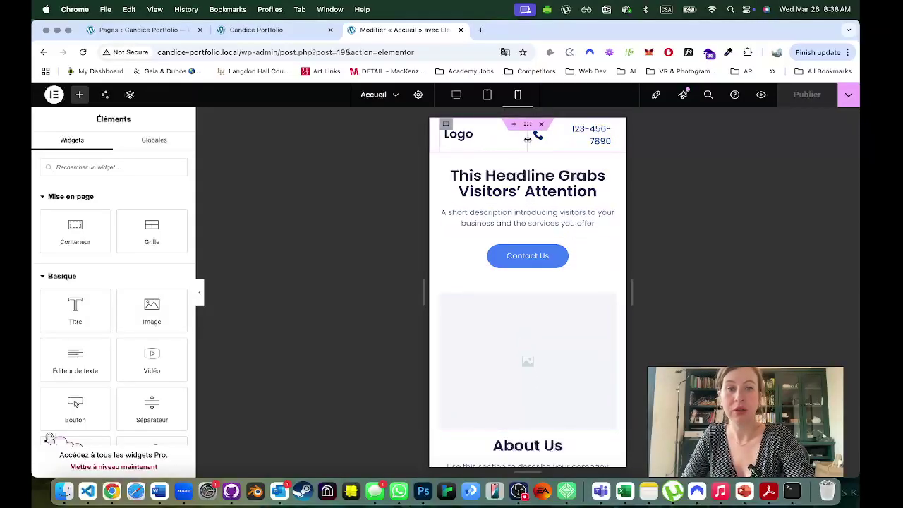
- Select the header's Logo container in desktop view and compare its layout settings in the tablet and mobile previews
{"action": "left_click", "coordinate": [456, 96]}
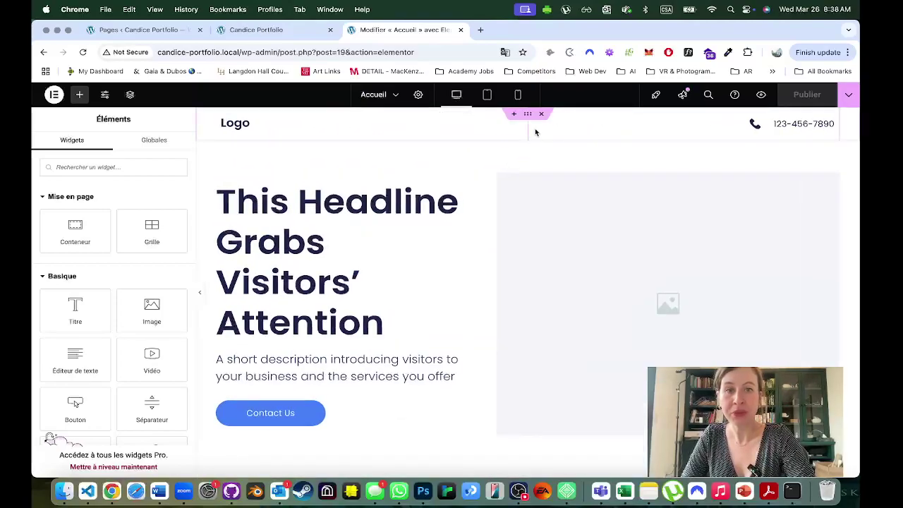
{"action": "left_click", "coordinate": [223, 114]}
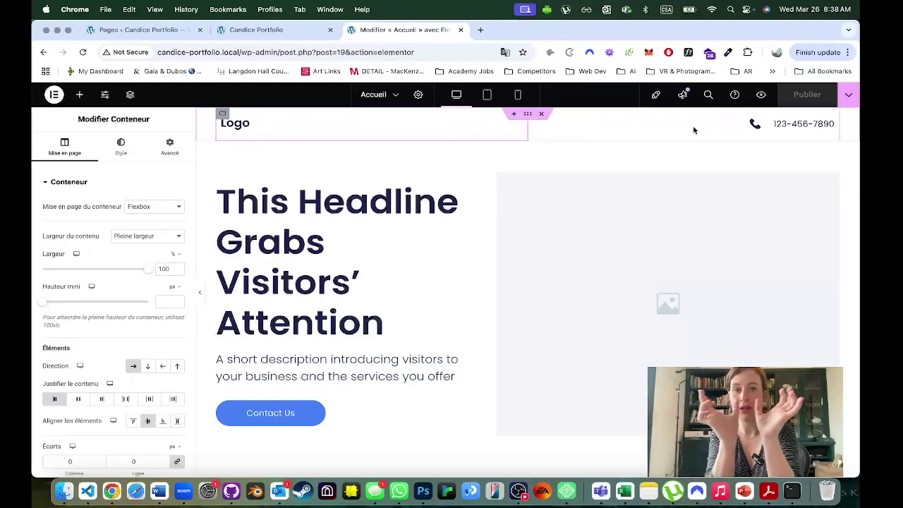
{"action": "left_click", "coordinate": [487, 95]}
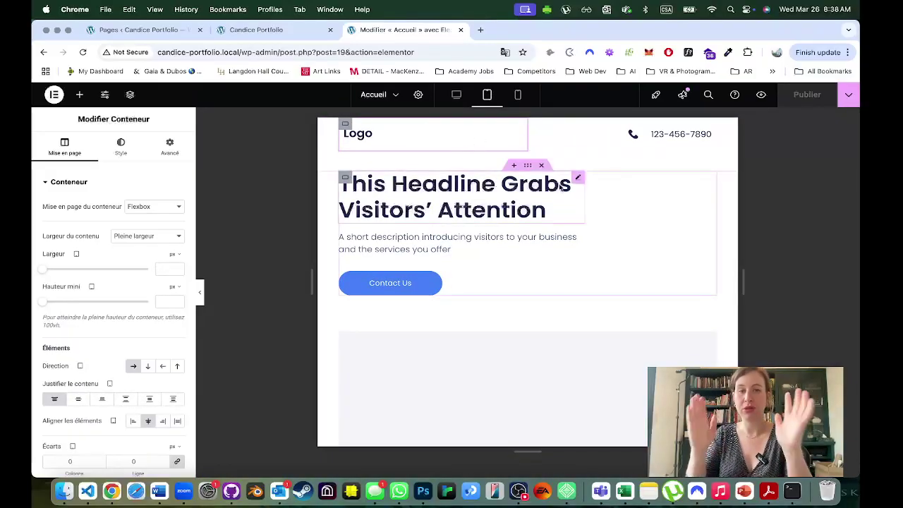
{"action": "left_click", "coordinate": [519, 96]}
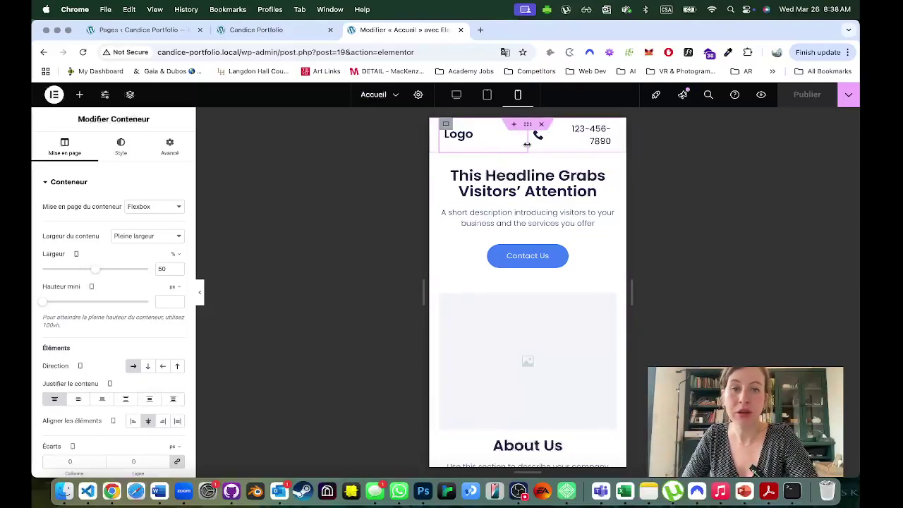
- In mobile view, narrow the Logo container to about 18.82 % width and widen the neighbouring phone number container to fit one line
{"action": "left_click_drag", "start_coordinate": [527, 144], "coordinate": [488, 146]}
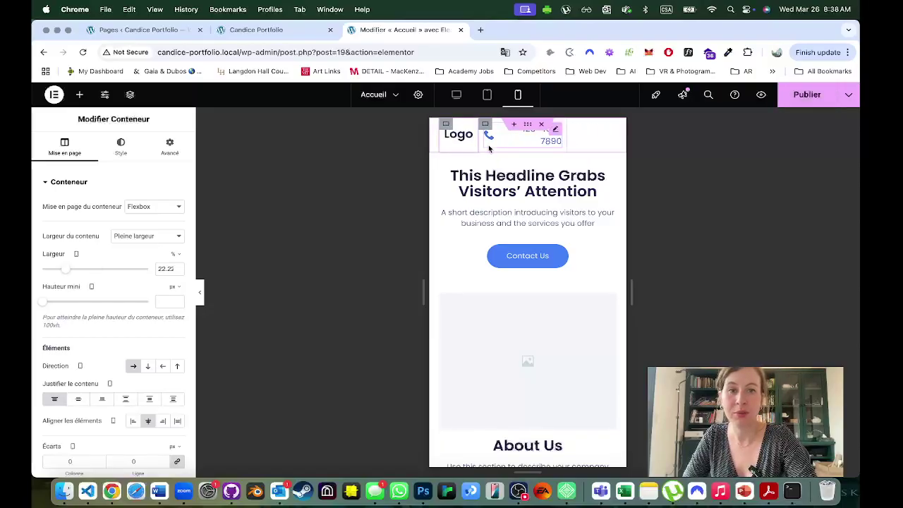
{"action": "left_click_drag", "start_coordinate": [562, 143], "coordinate": [616, 143]}
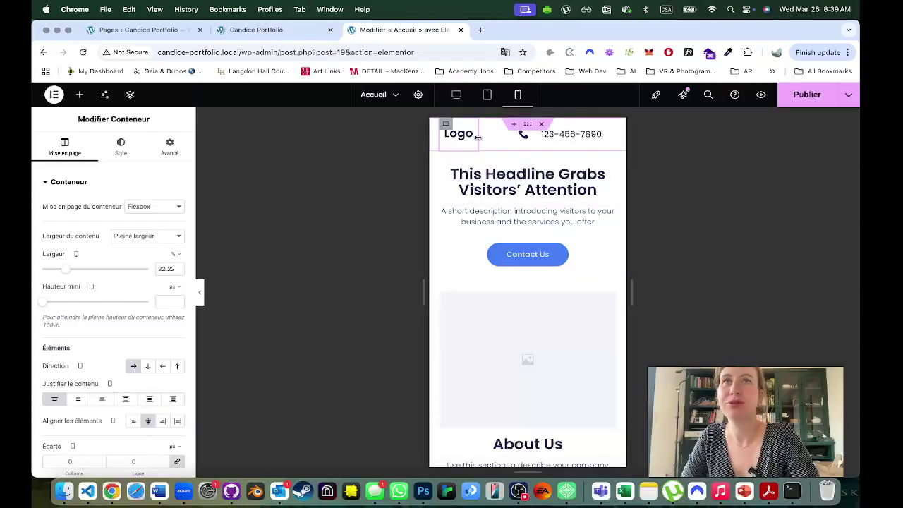
{"action": "mouse_move", "coordinate": [479, 138]}
{"action": "left_mouse_down"}
{"action": "mouse_move", "coordinate": [496, 136]}
{"action": "mouse_move", "coordinate": [470, 142]}
{"action": "left_mouse_up"}
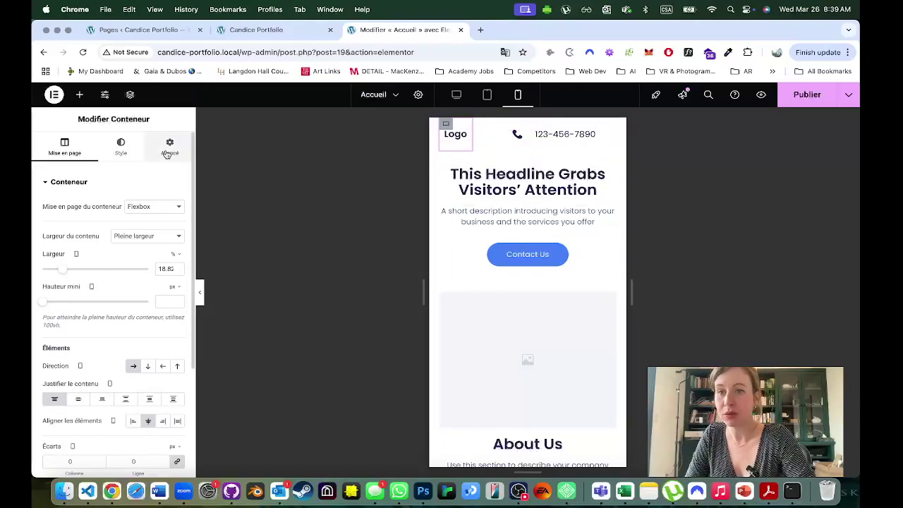
- Select the whole header container holding the logo and phone number to show its layout settings
{"action": "scroll", "coordinate": [103, 288], "scroll_direction": "down", "scroll_amount": 2}
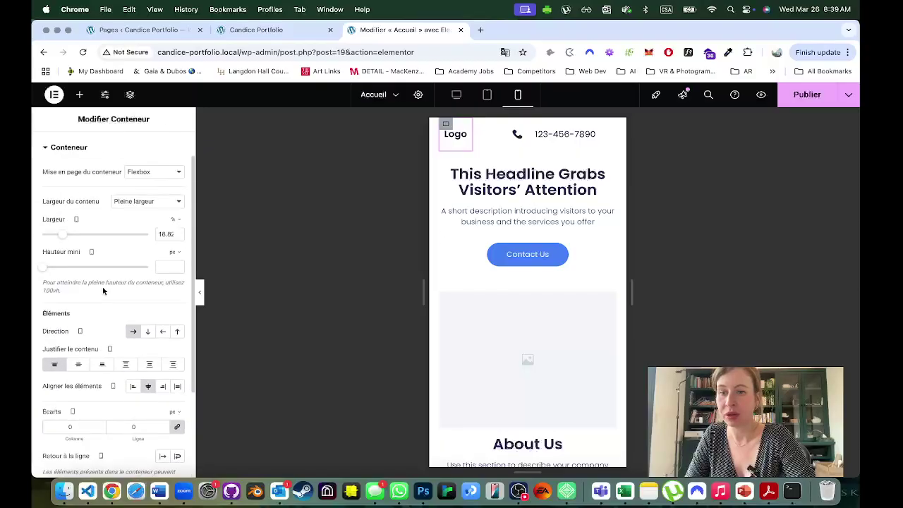
{"action": "scroll", "coordinate": [103, 289], "scroll_direction": "up", "scroll_amount": 2}
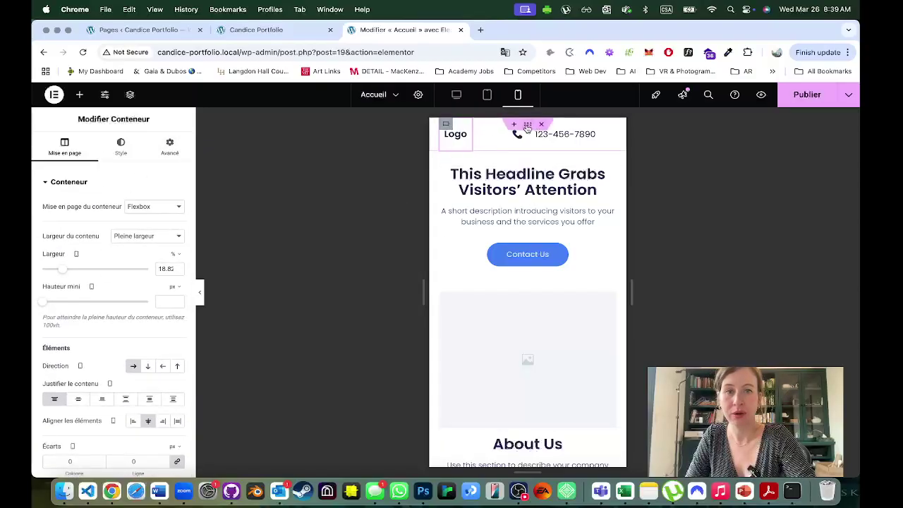
{"action": "left_click", "coordinate": [527, 125]}
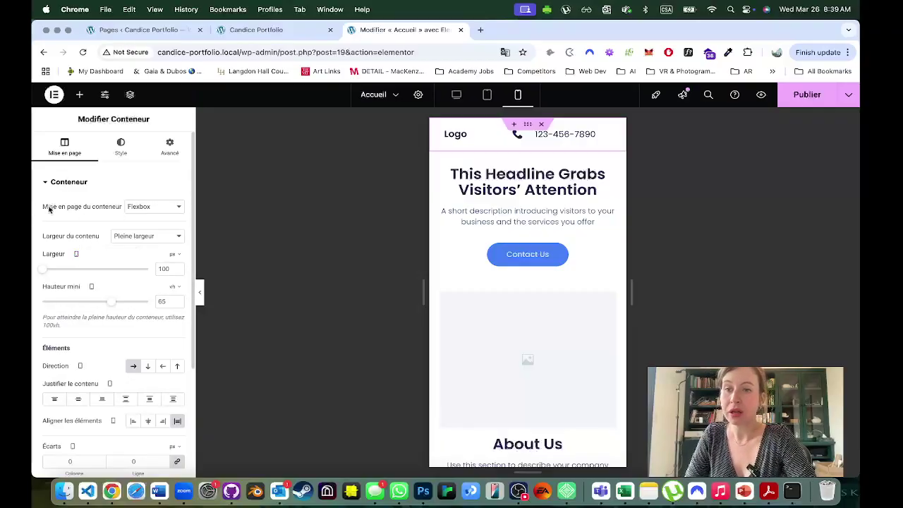
- Try the Grille layout on the header container and set it back to Flexbox
{"action": "left_click", "coordinate": [164, 209]}
{"action": "left_click", "coordinate": [164, 208]}
{"action": "left_click", "coordinate": [158, 207]}
{"action": "left_click", "coordinate": [156, 217]}
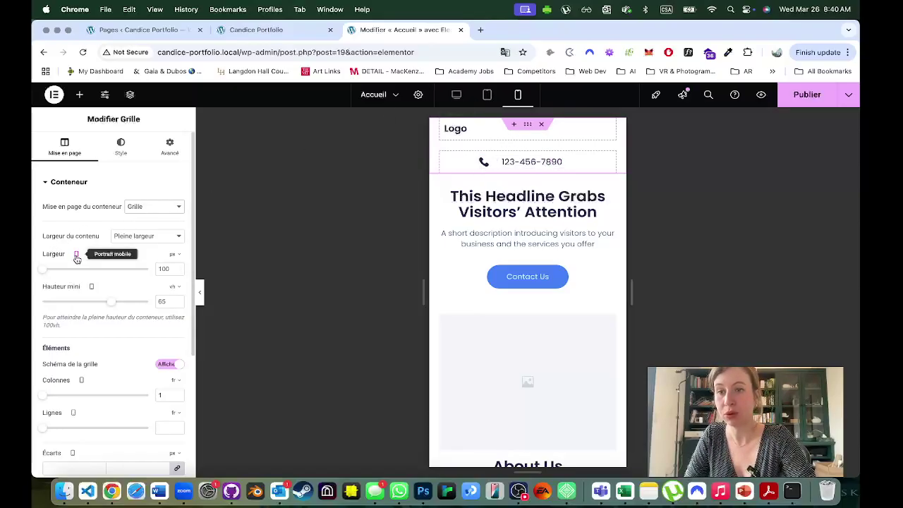
{"action": "left_click", "coordinate": [153, 211]}
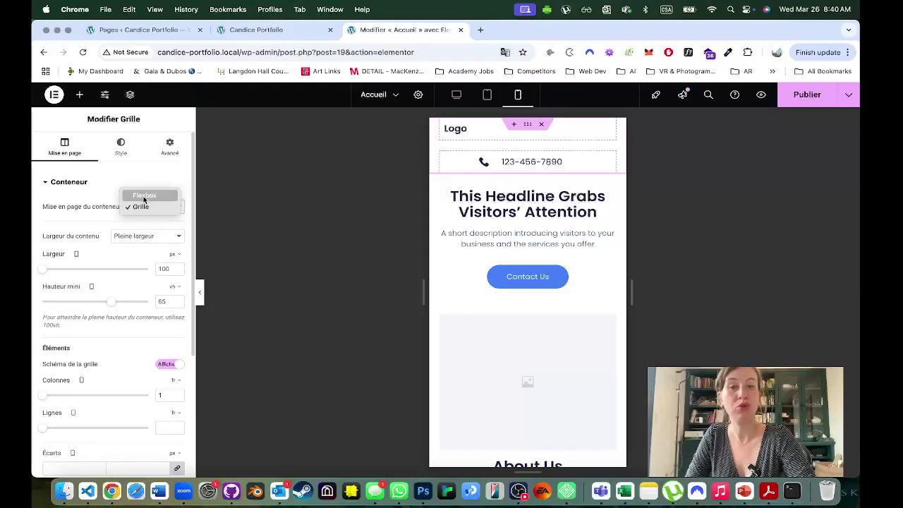
{"action": "left_click", "coordinate": [143, 196]}
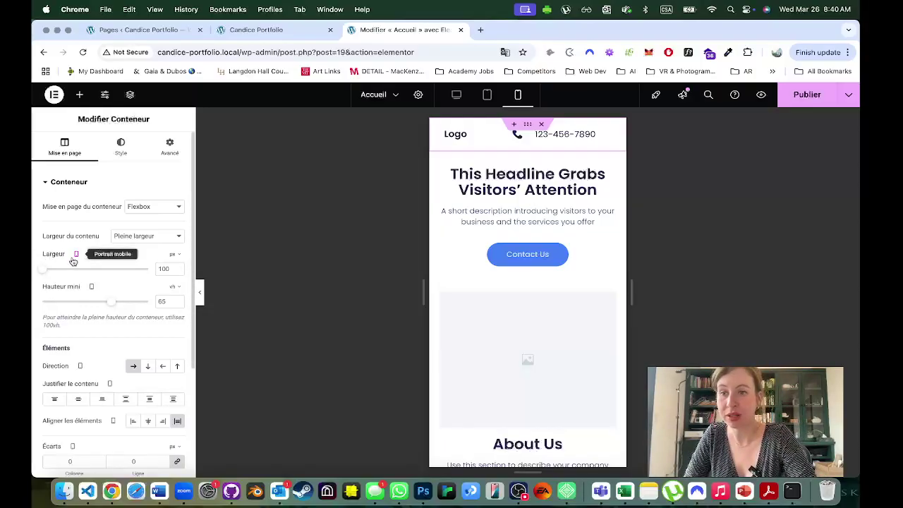
- Set the header container's mobile width to 500 px and its minimum height to 12 vh
{"action": "mouse_move", "coordinate": [42, 269]}
{"action": "left_mouse_down"}
{"action": "mouse_move", "coordinate": [105, 272]}
{"action": "mouse_move", "coordinate": [38, 276]}
{"action": "left_mouse_up"}
{"action": "left_click_drag", "start_coordinate": [113, 306], "coordinate": [57, 300]}
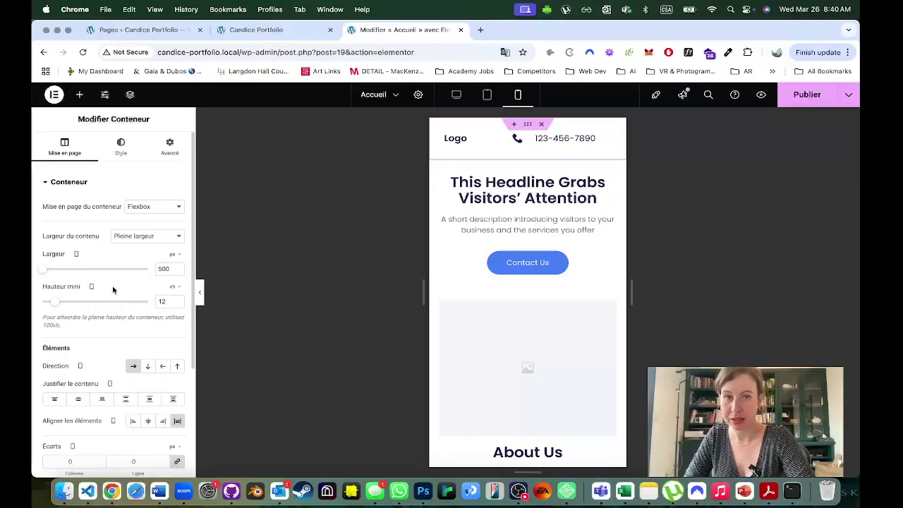
- Examine the header container's layout and style settings, including the device options for alignment and border radius
{"action": "left_click", "coordinate": [120, 146]}
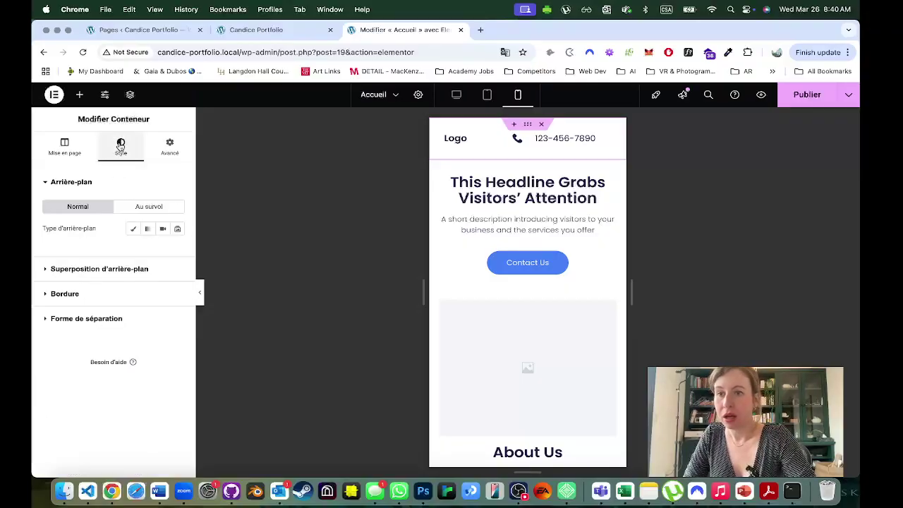
{"action": "left_click", "coordinate": [64, 147]}
{"action": "scroll", "coordinate": [91, 341], "scroll_direction": "down", "scroll_amount": 4}
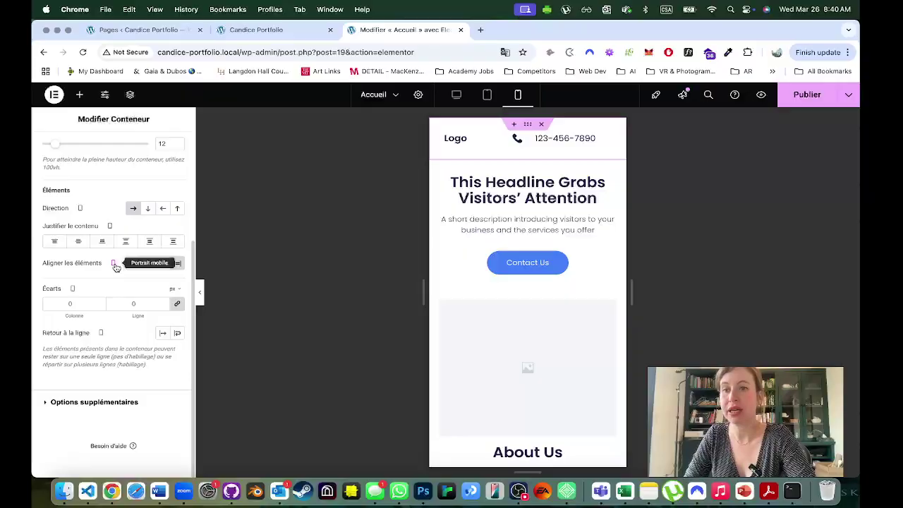
{"action": "scroll", "coordinate": [119, 167], "scroll_direction": "up", "scroll_amount": 2}
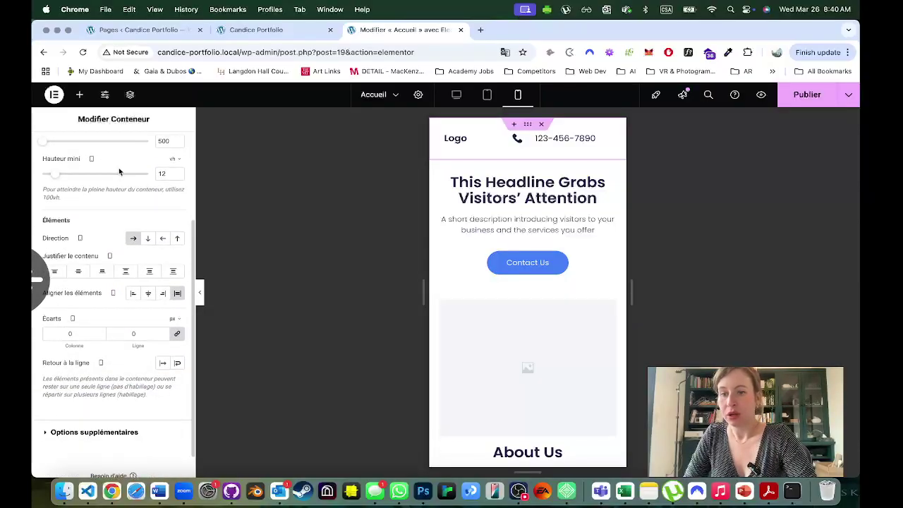
{"action": "left_click", "coordinate": [106, 437]}
{"action": "left_click", "coordinate": [121, 145]}
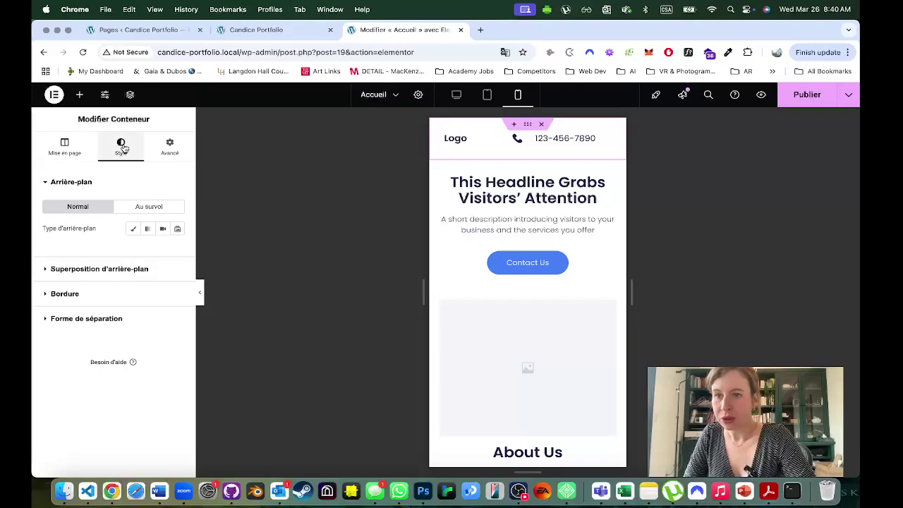
{"action": "left_click", "coordinate": [107, 272]}
{"action": "left_click", "coordinate": [89, 293]}
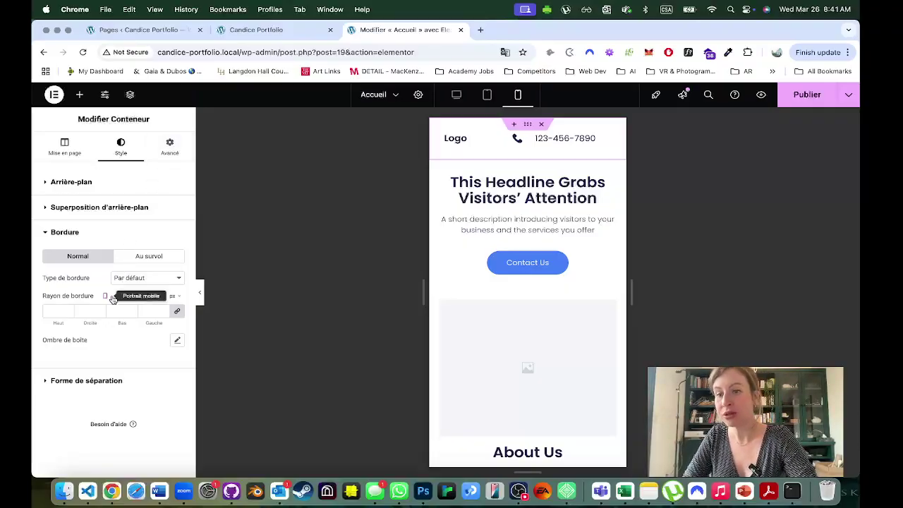
{"action": "mouse_move", "coordinate": [99, 299]}
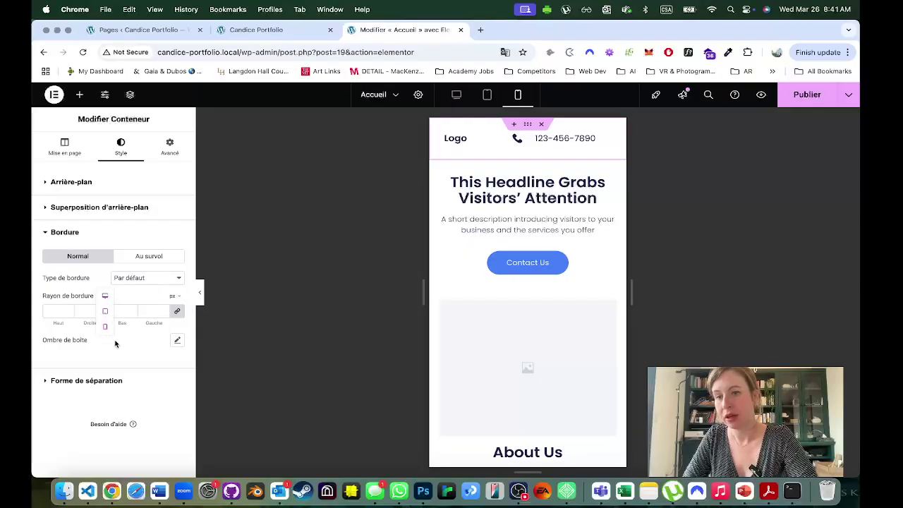
- Set the header container's mobile inner padding to 9 % on its left side and 0 on the other three sides
{"action": "left_click", "coordinate": [168, 150]}
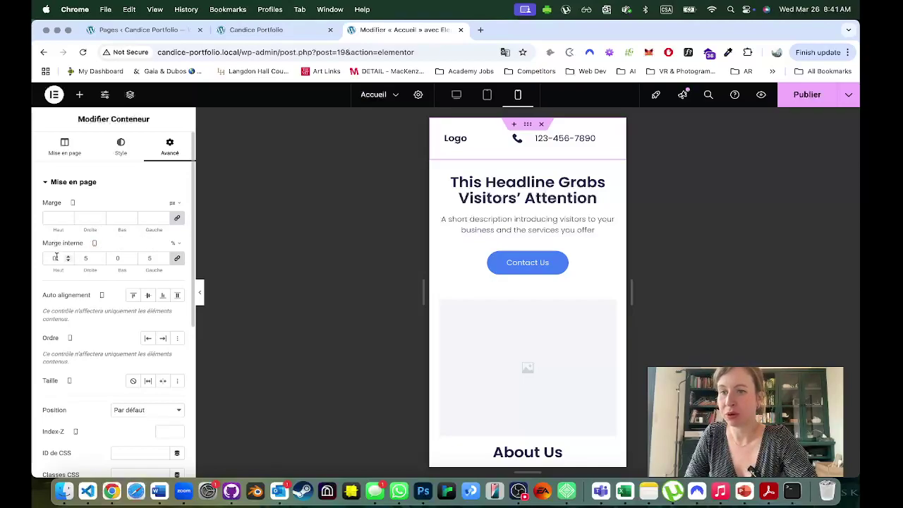
{"action": "left_click", "coordinate": [164, 258]}
{"action": "left_click", "coordinate": [164, 261]}
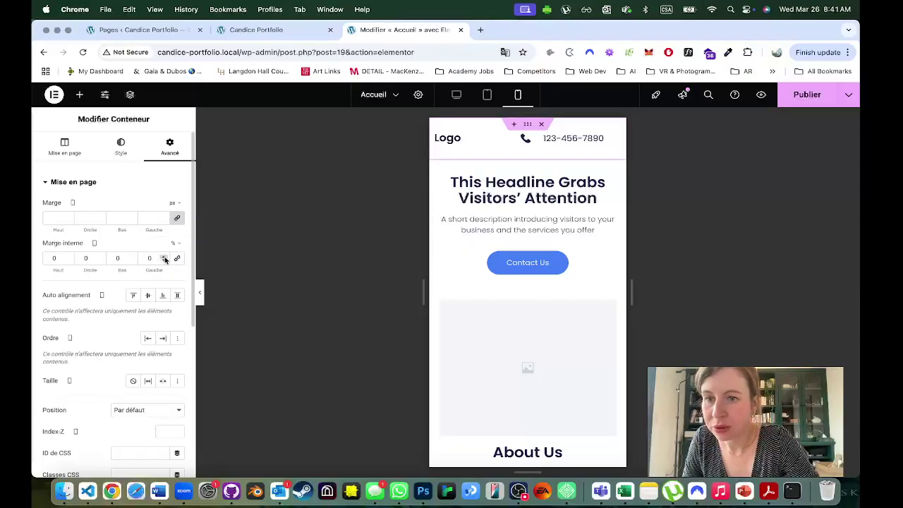
{"action": "left_click", "coordinate": [163, 257]}
{"action": "left_click", "coordinate": [164, 257]}
{"action": "left_click", "coordinate": [163, 257]}
{"action": "left_click", "coordinate": [163, 257]}
{"action": "left_click", "coordinate": [164, 257]}
{"action": "left_click", "coordinate": [163, 257]}
{"action": "left_click", "coordinate": [164, 258]}
{"action": "left_click", "coordinate": [164, 259]}
{"action": "left_click", "coordinate": [164, 259]}
{"action": "left_click", "coordinate": [164, 261]}
{"action": "left_click", "coordinate": [164, 261]}
{"action": "left_click", "coordinate": [163, 261]}
{"action": "left_click", "coordinate": [163, 261]}
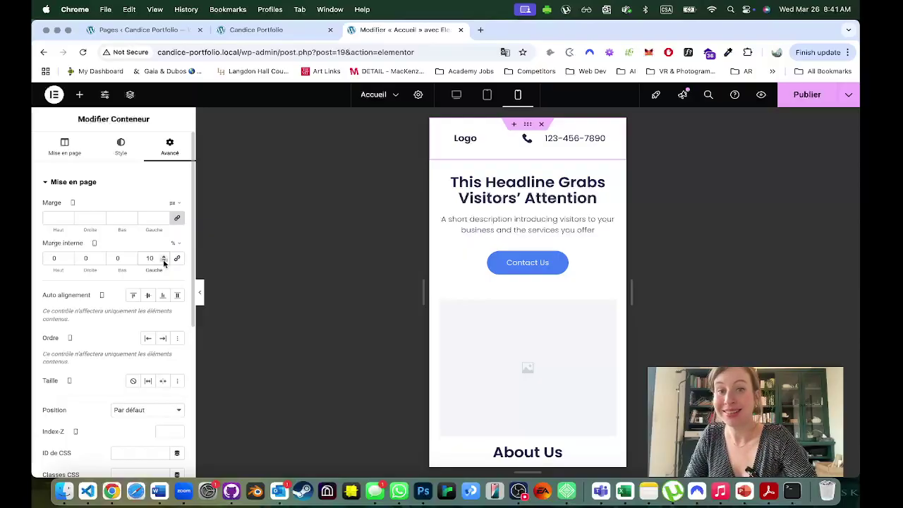
{"action": "left_click", "coordinate": [163, 261]}
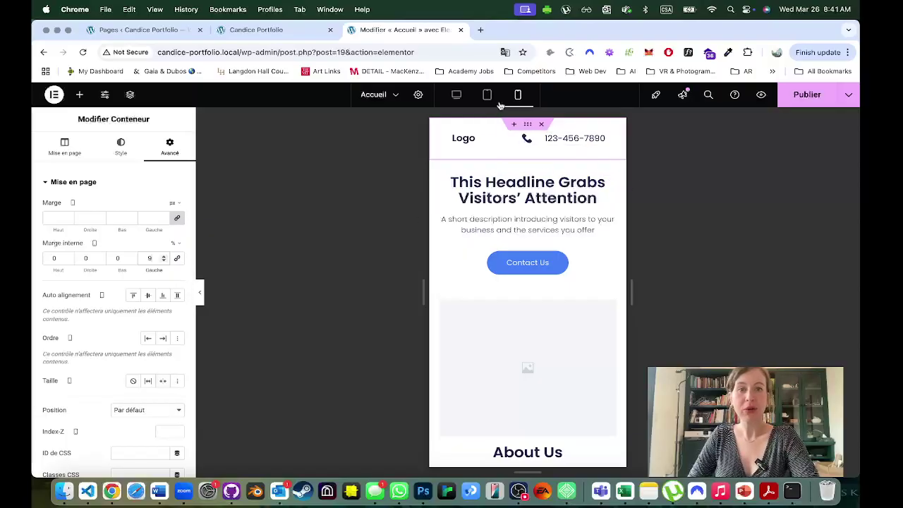
- Publish the page changes and review the mobile view down through the services sections
{"action": "left_click", "coordinate": [809, 97]}
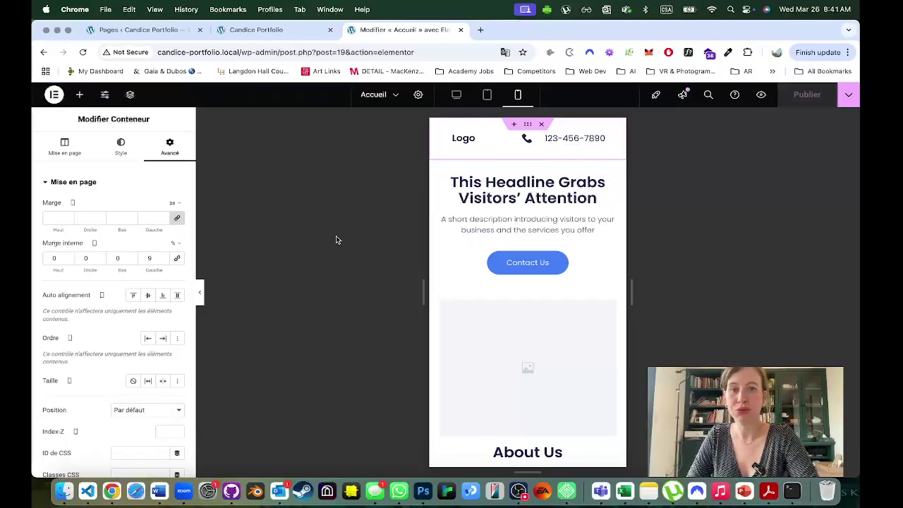
{"action": "scroll", "coordinate": [534, 353], "scroll_direction": "down", "scroll_amount": 15}
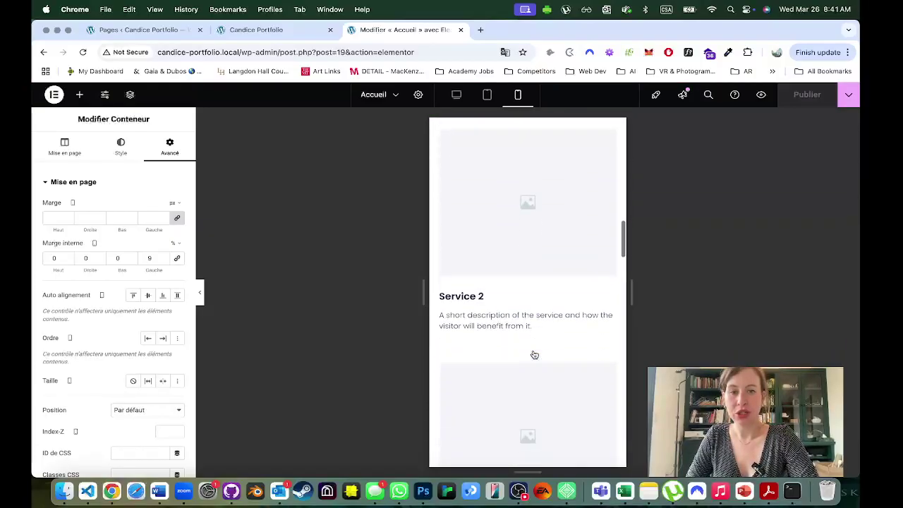
{"action": "scroll", "coordinate": [534, 353], "scroll_direction": "down", "scroll_amount": 5}
{"action": "scroll", "coordinate": [534, 351], "scroll_direction": "up", "scroll_amount": 20}
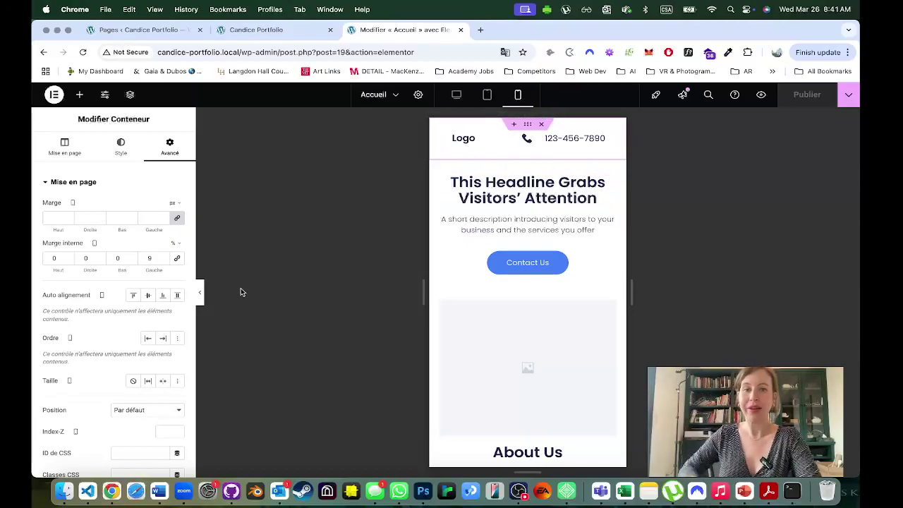
{"action": "key", "text": "ctrl+Up"}
{"action": "left_click", "coordinate": [451, 212]}
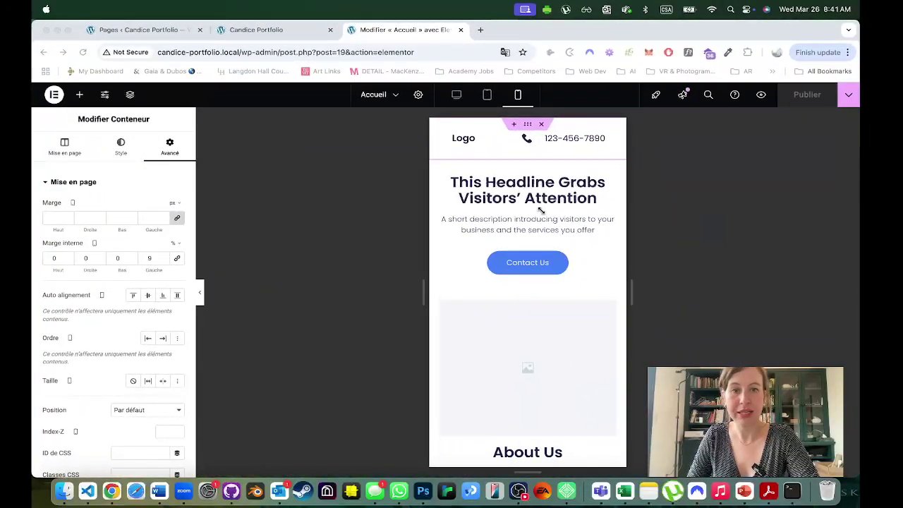